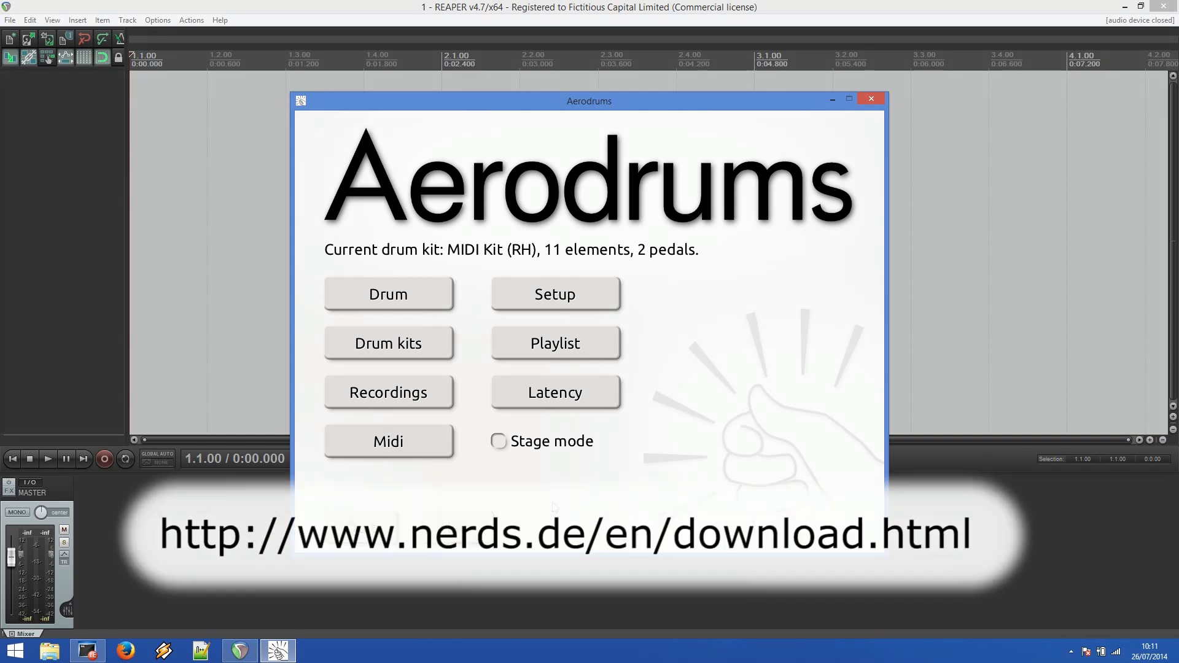
# Check that the LoopBe1 MIDI port is unmuted in its system tray settings, then return to Aerodrums.
pyautogui.click(1071, 651)
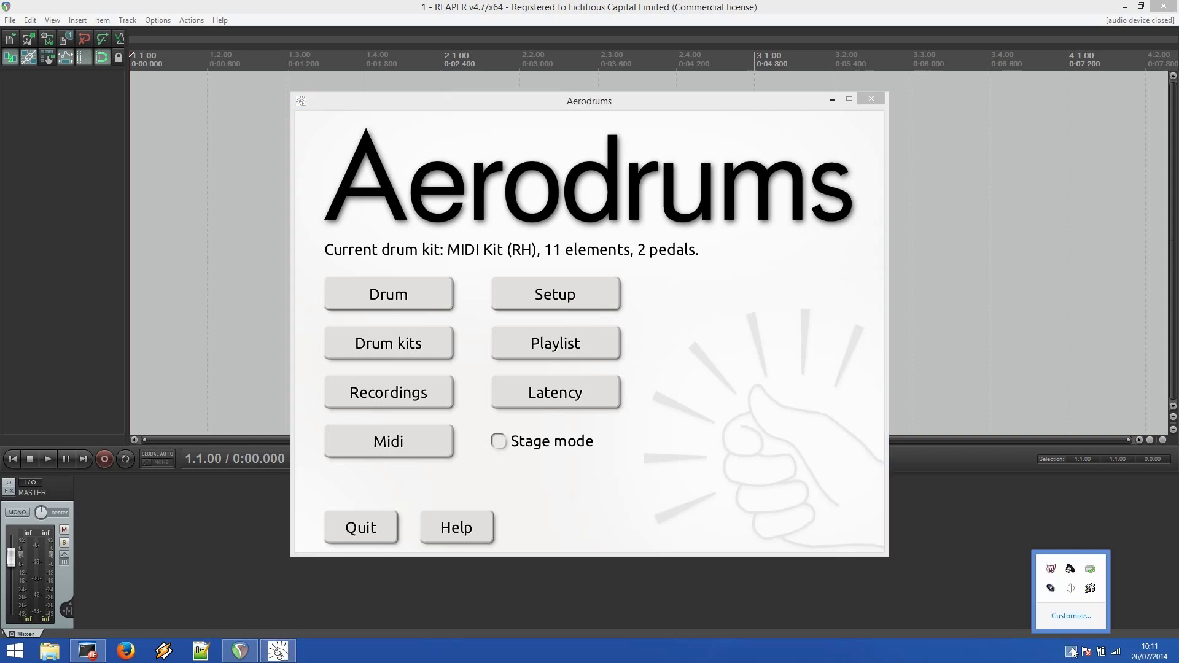
pyautogui.click(1050, 589)
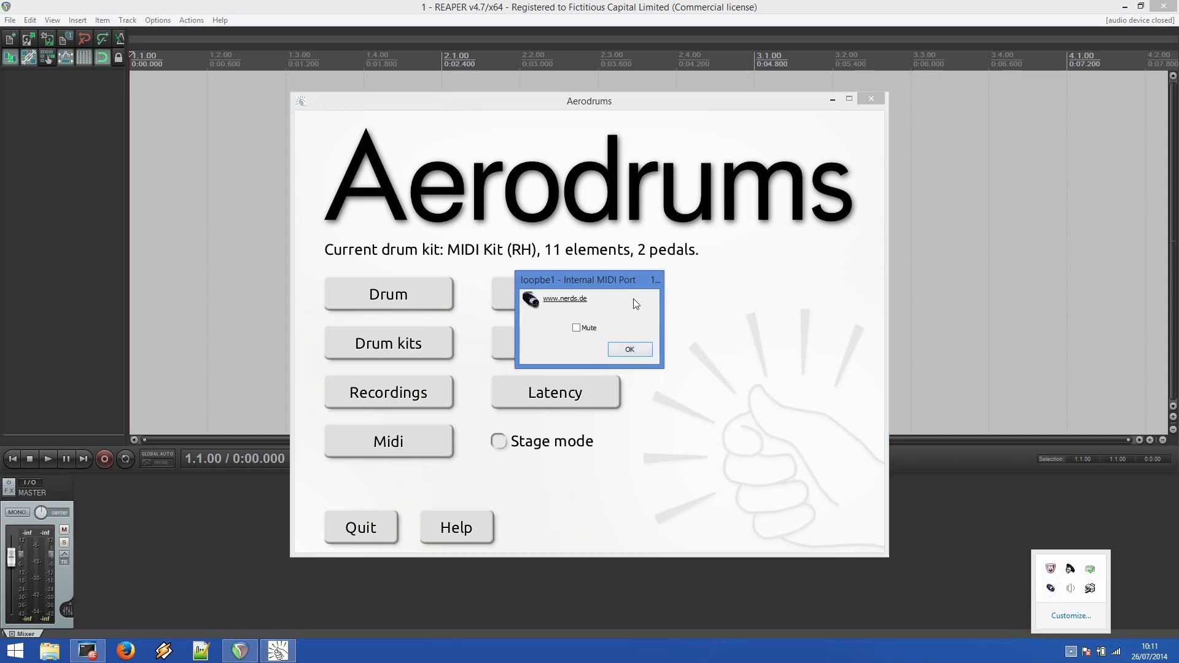
pyautogui.click(628, 349)
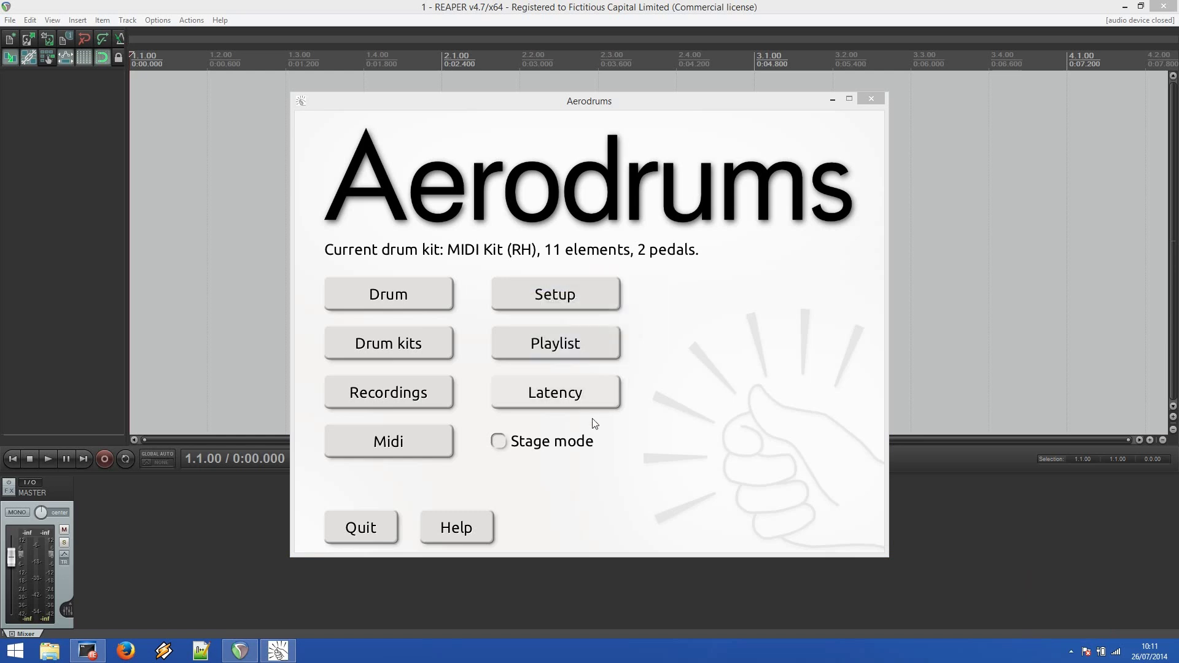
pyautogui.click(562, 493)
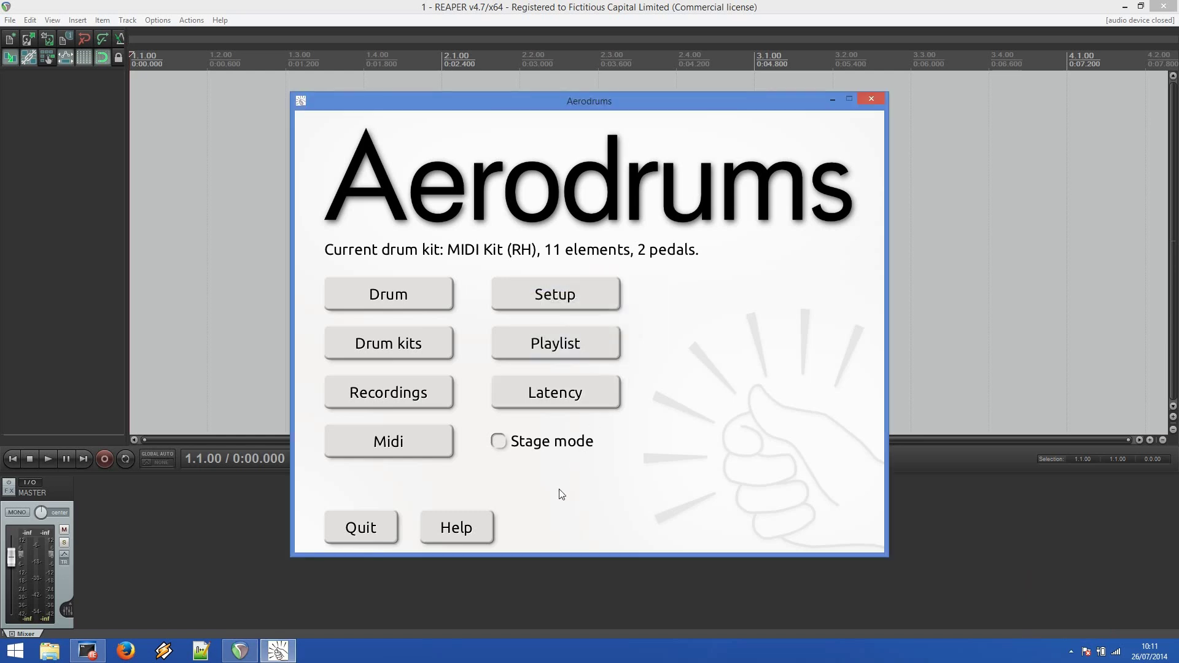
# Set Aerodrums to output MIDI only to LoopBe Internal MIDI and start the drum kit.
pyautogui.click(441, 449)
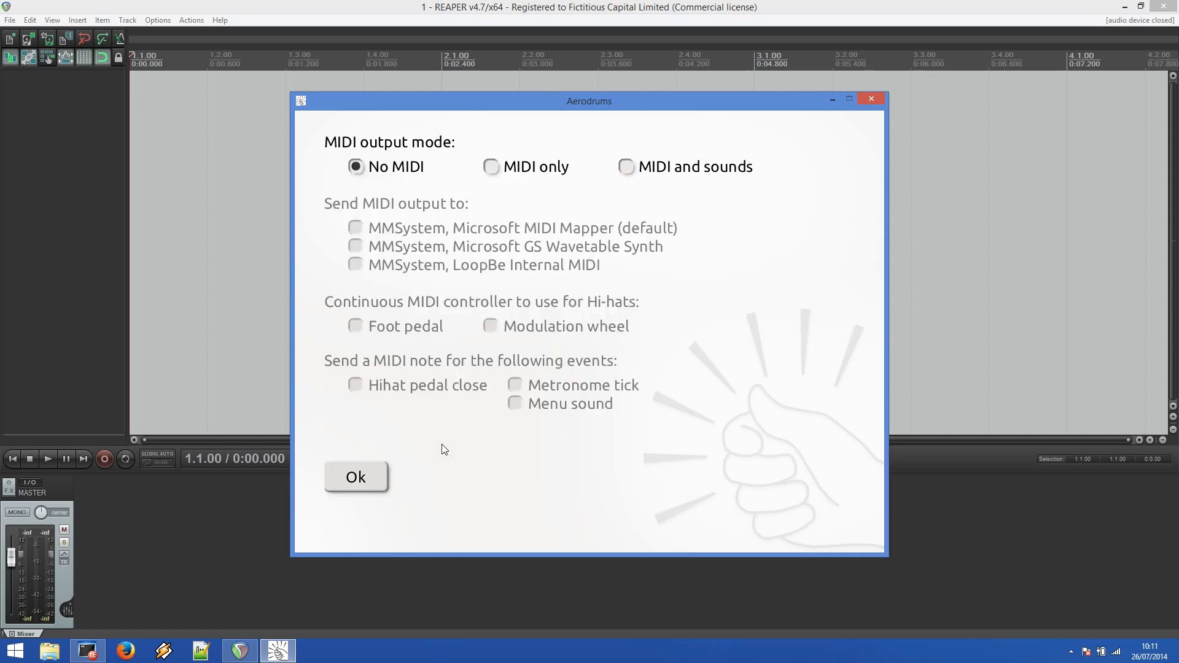
pyautogui.click(491, 168)
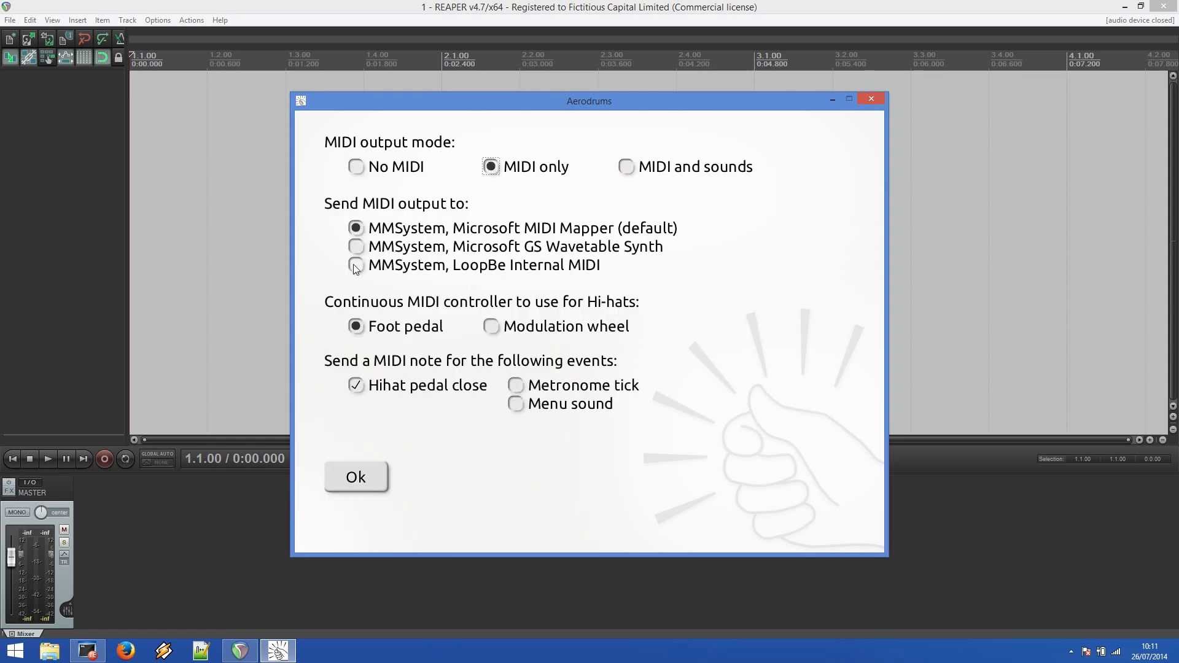
pyautogui.click(359, 270)
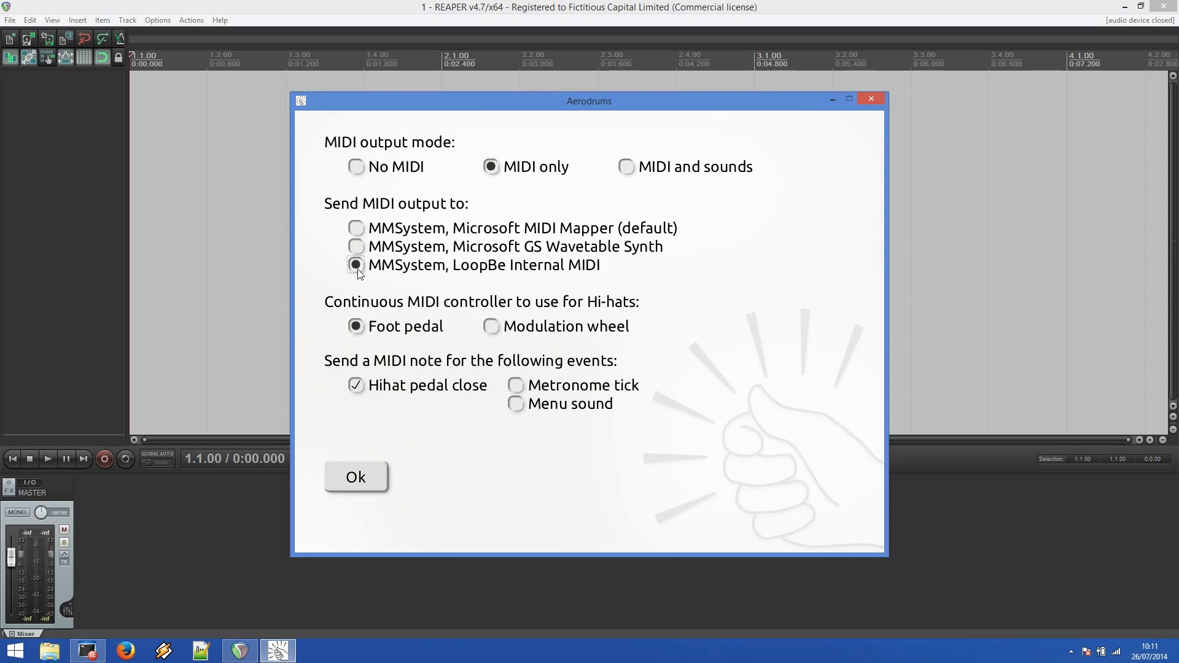
pyautogui.click(360, 483)
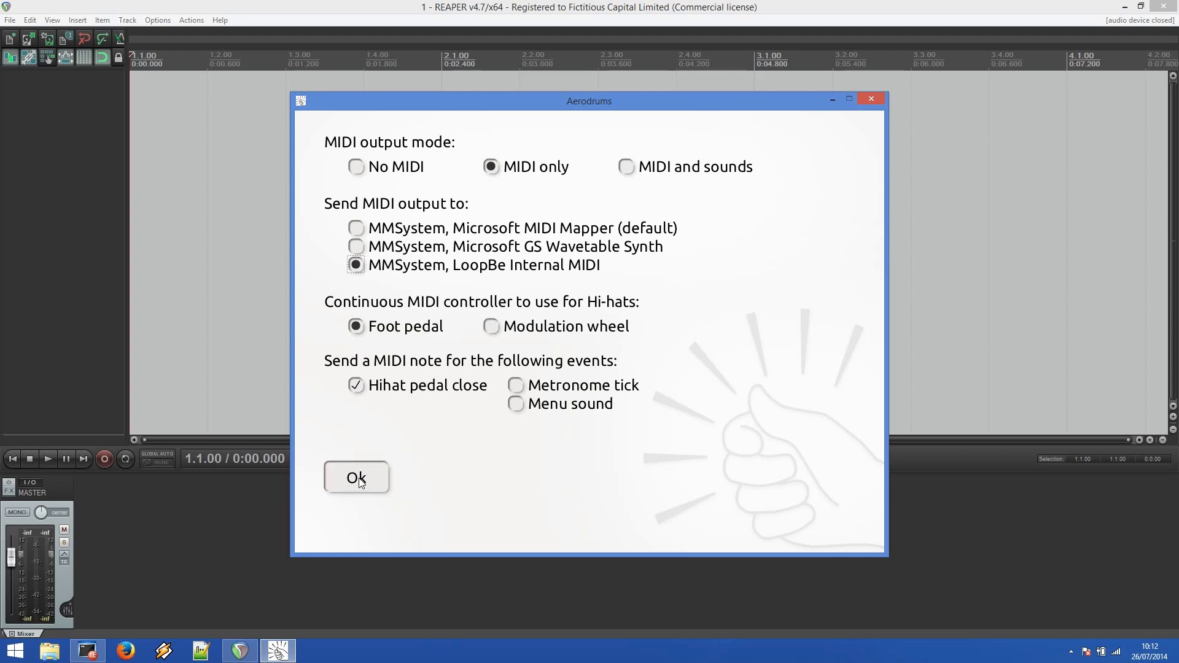
pyautogui.click(400, 304)
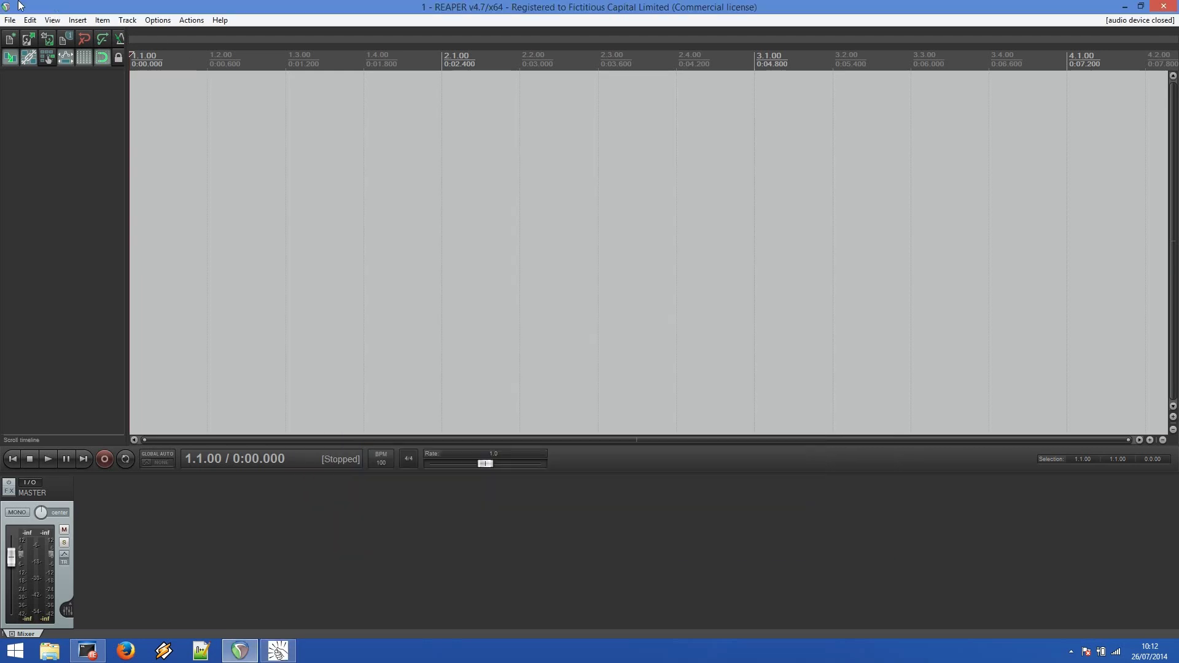
# Bring the REAPER project window in front of Aerodrums and open its Options menu.
pyautogui.click(67, 6)
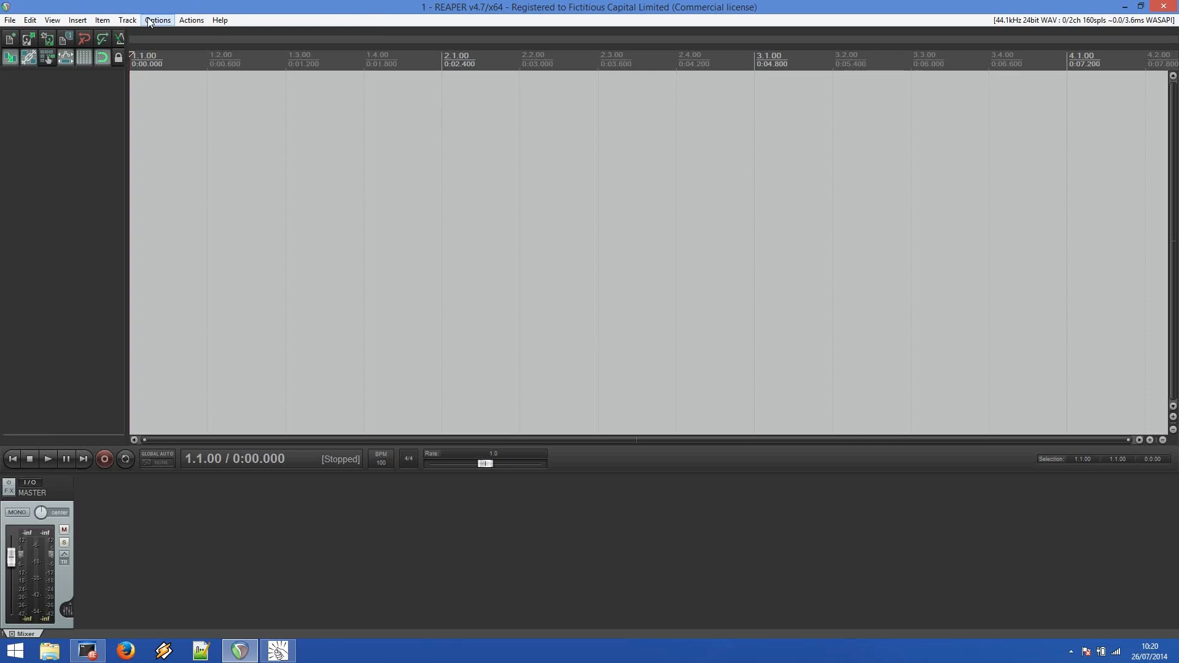
pyautogui.click(158, 20)
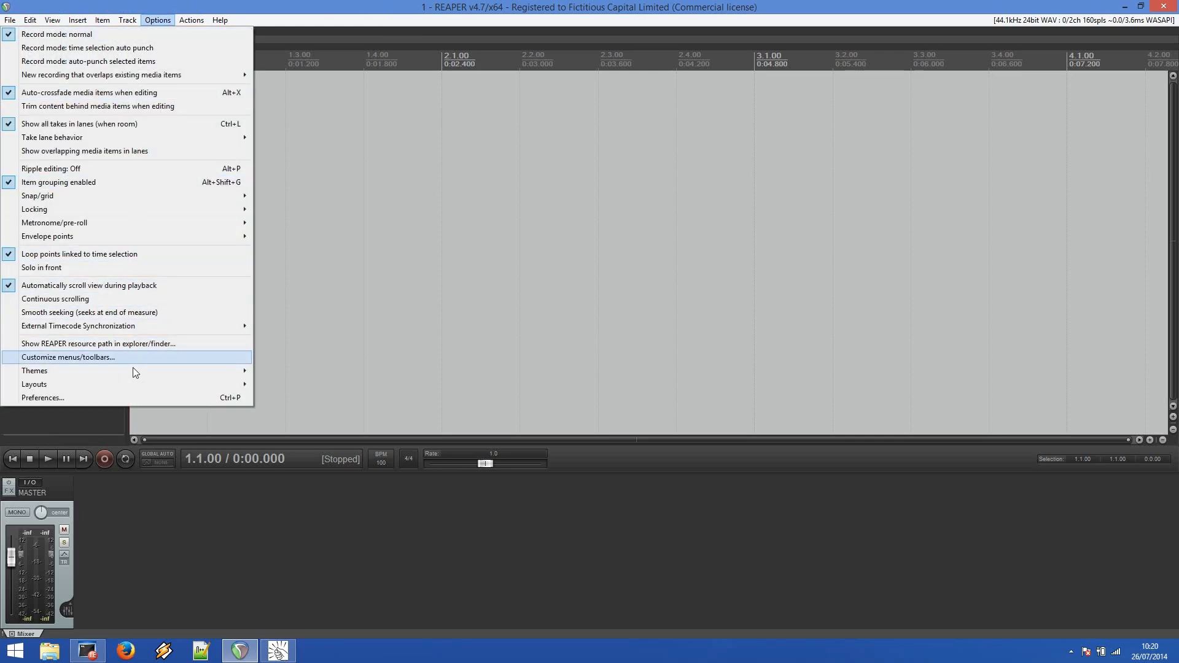
# Enable LoopBe Internal MIDI as a MIDI input in Preferences, apply it, and go to the Device page.
pyautogui.click(137, 398)
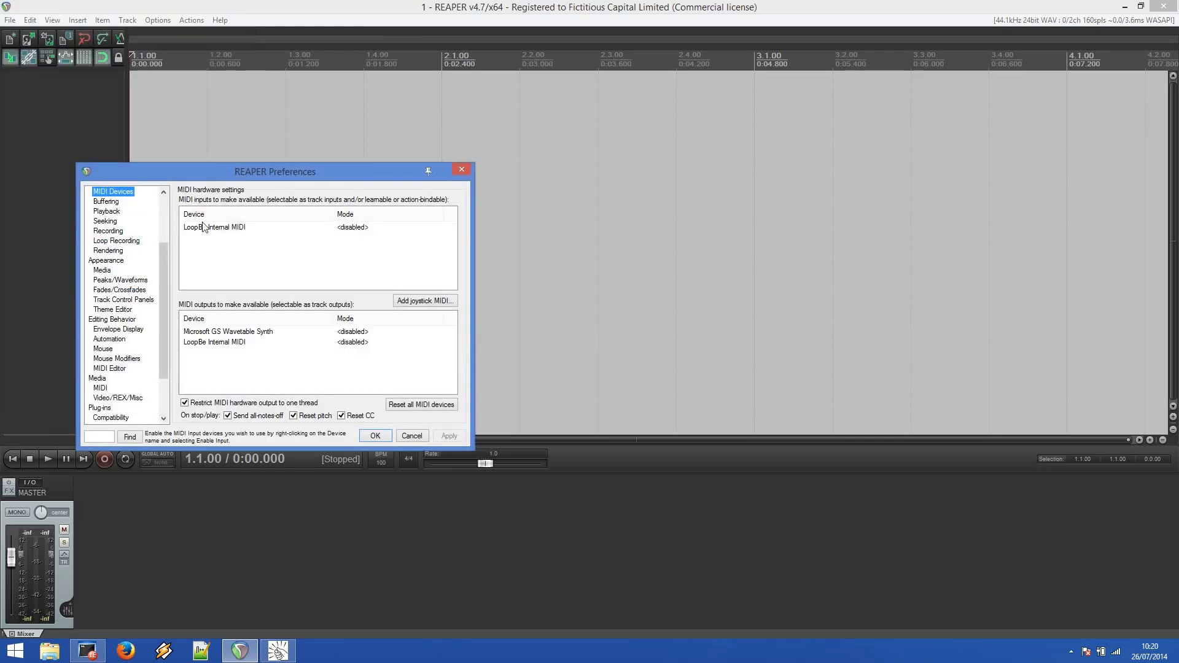
pyautogui.click(384, 230)
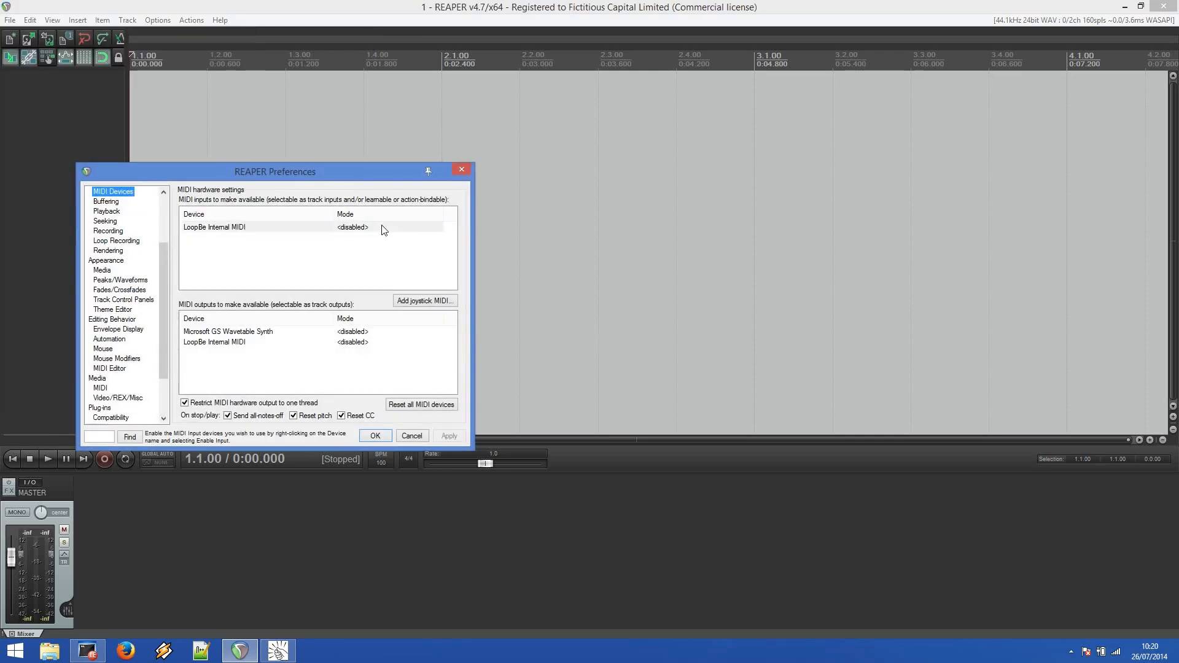
pyautogui.rightClick(232, 228)
pyautogui.click(316, 259)
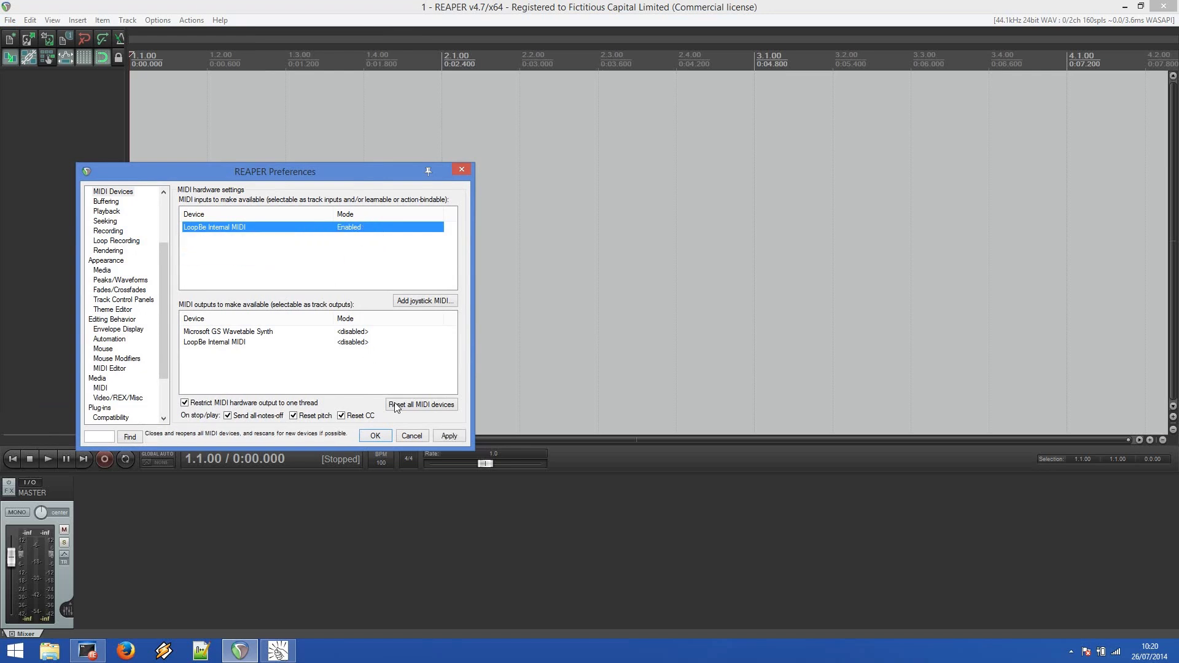
pyautogui.click(447, 436)
pyautogui.click(164, 192)
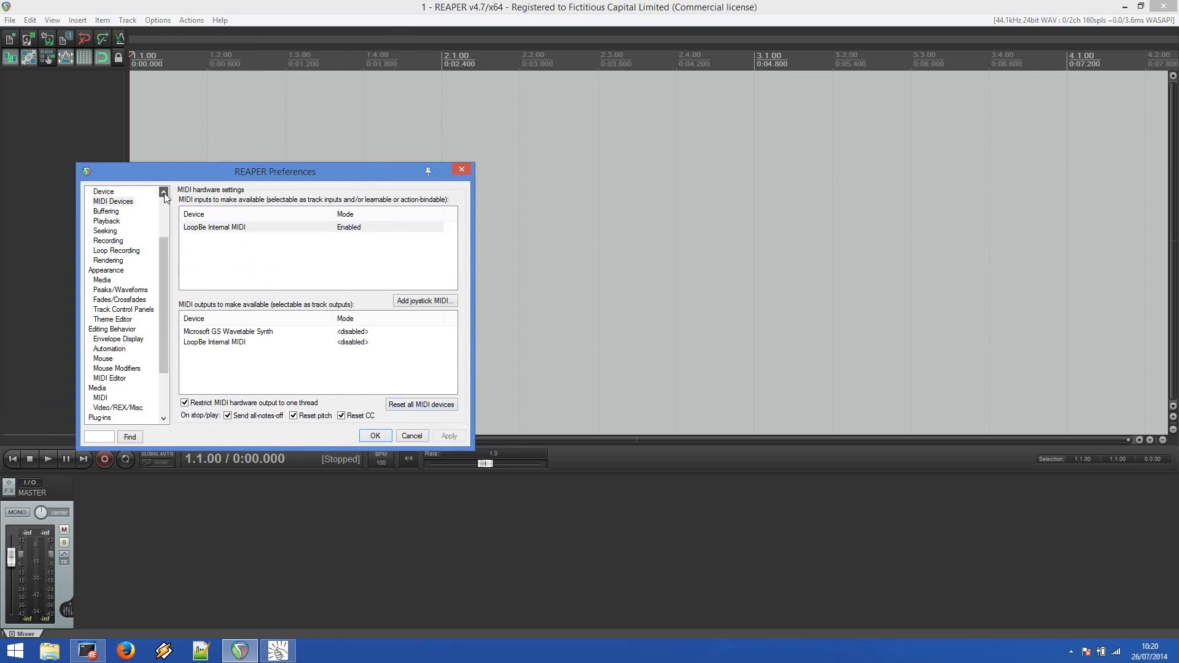
pyautogui.click(105, 192)
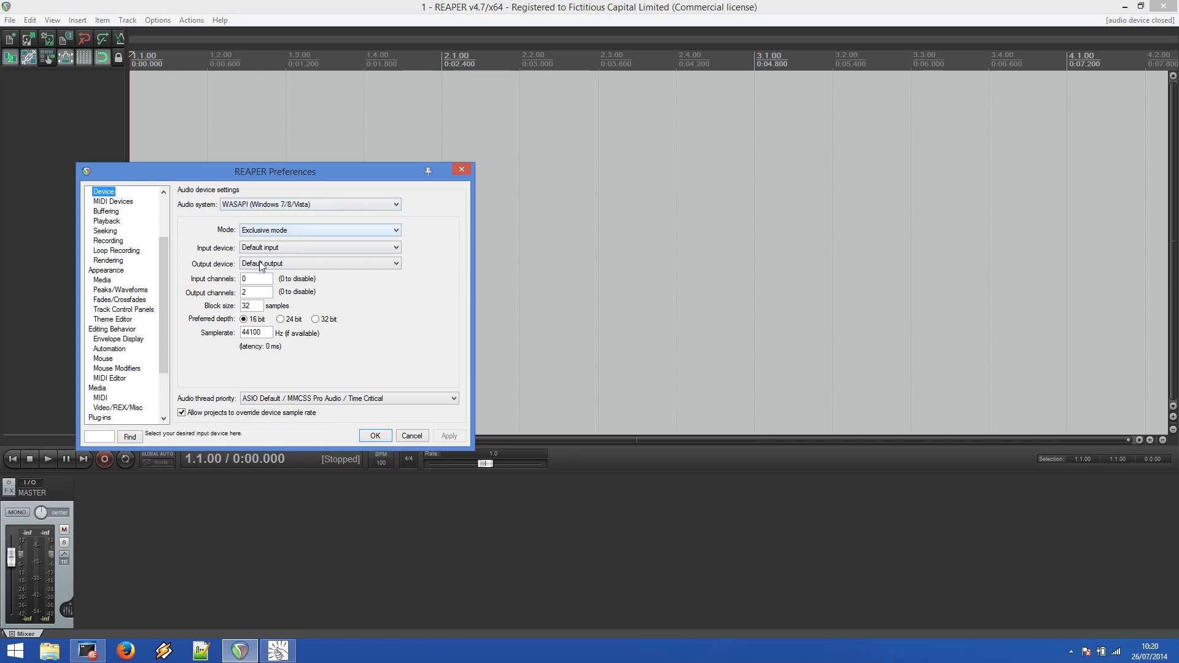
# Select the 32-sample block size and switch the audio system from WASAPI to ASIO.
pyautogui.doubleClick(250, 307)
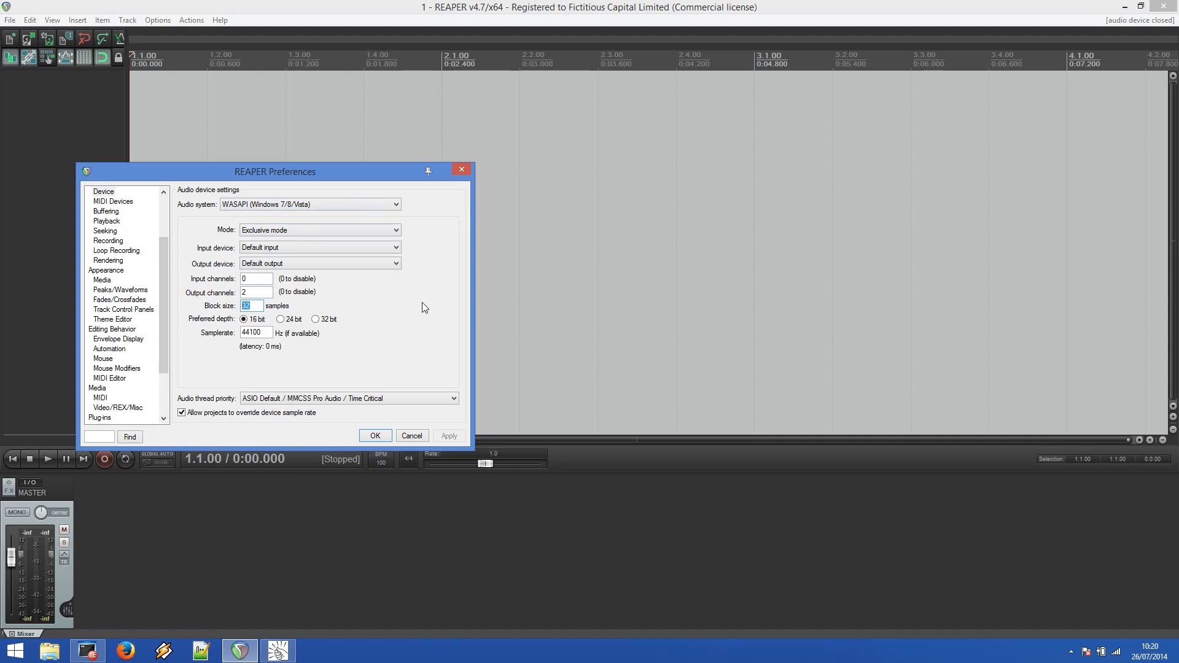
pyautogui.click(397, 206)
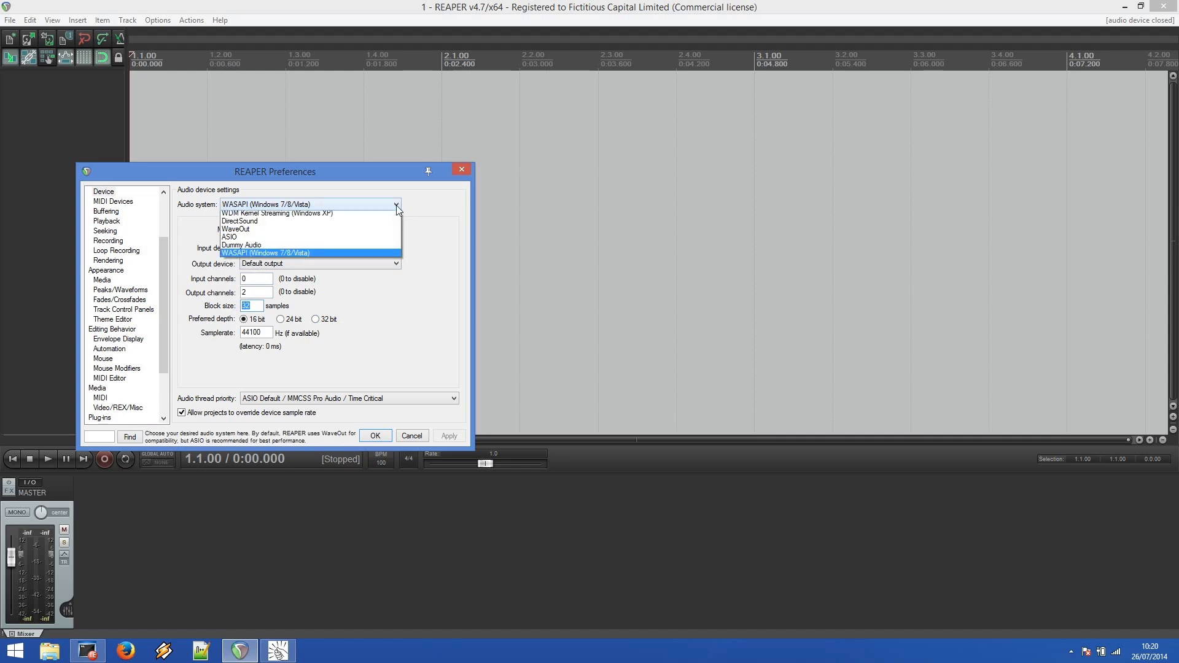
pyautogui.click(371, 240)
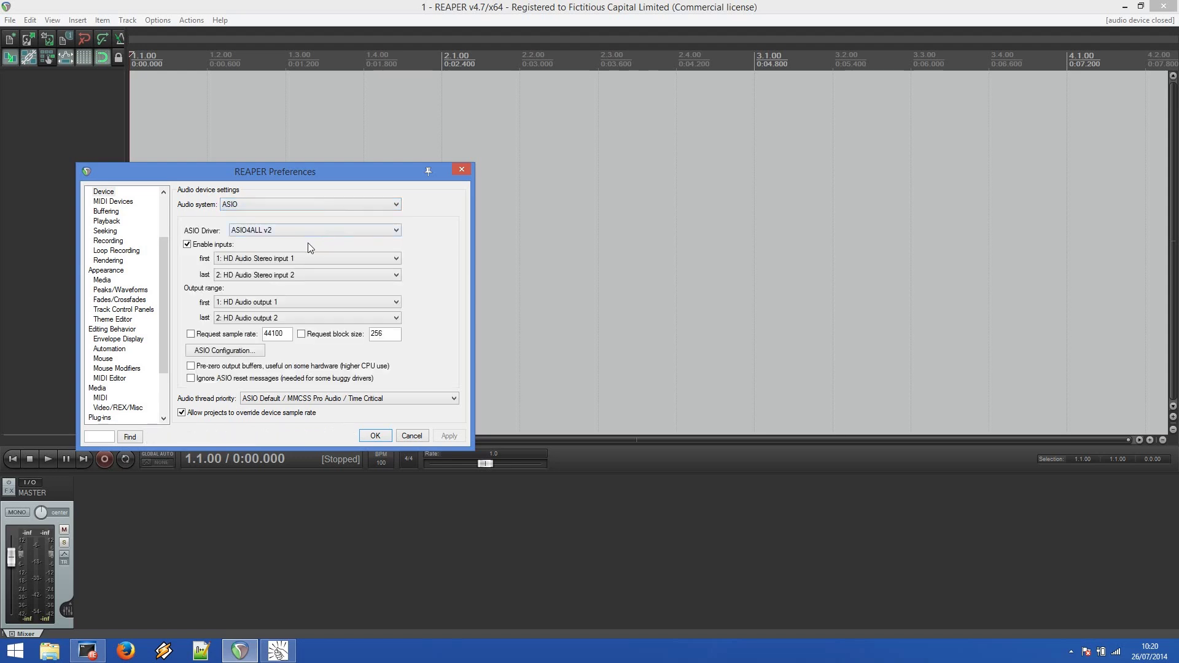
pyautogui.click(318, 231)
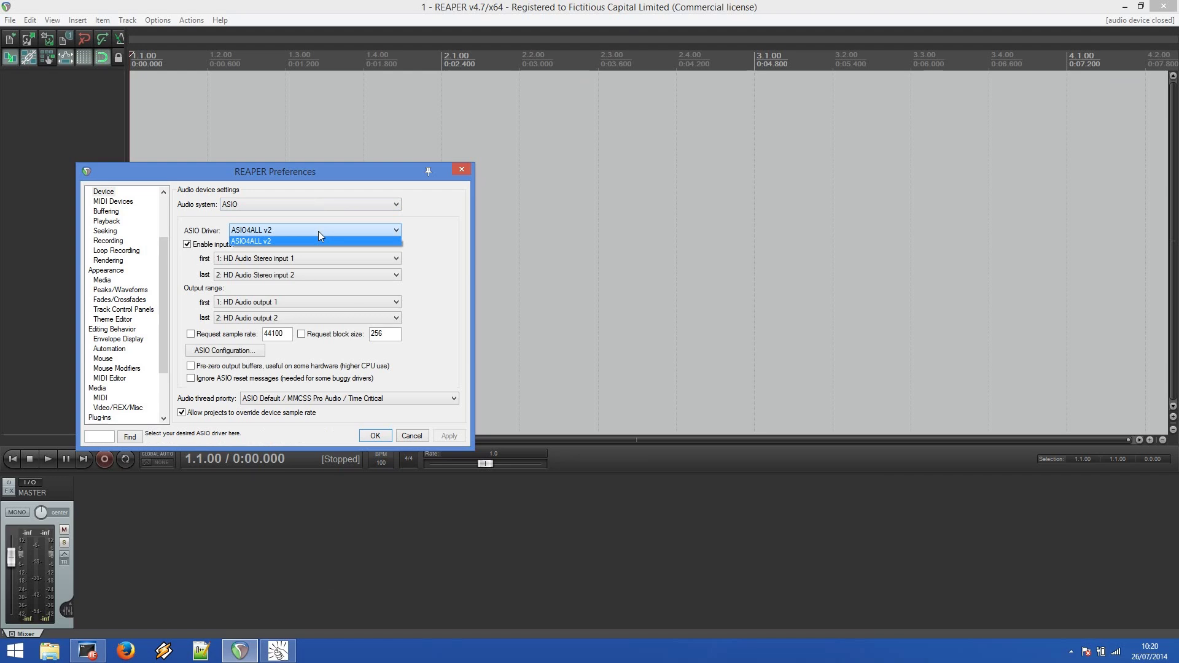
pyautogui.click(318, 231)
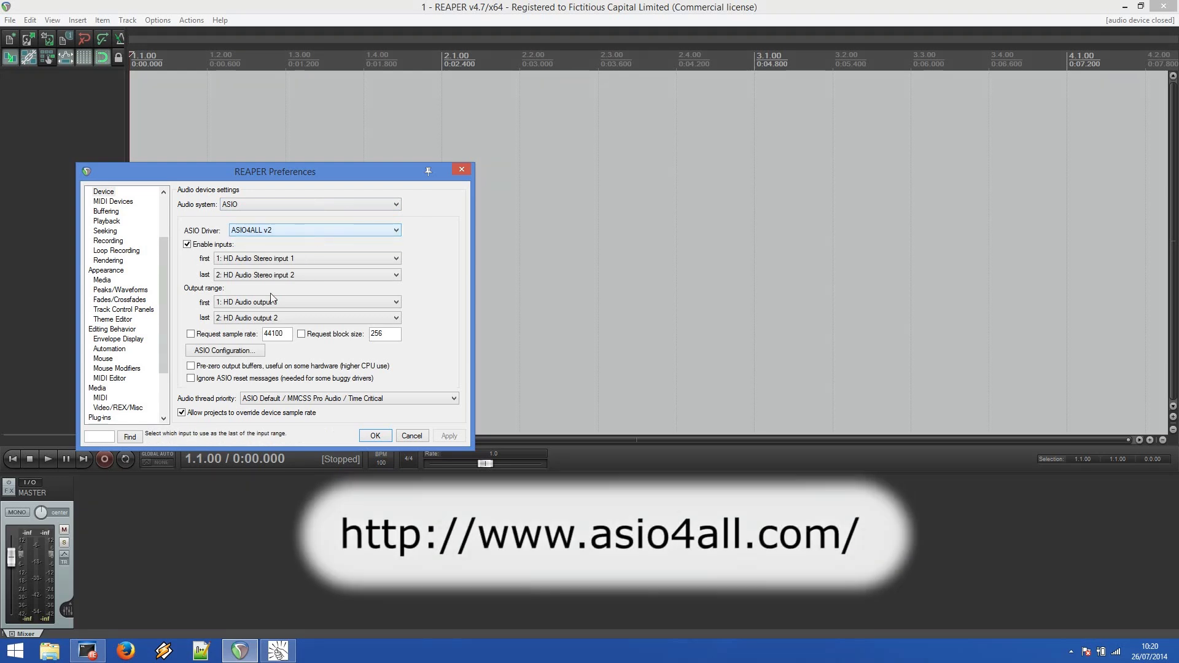
pyautogui.click(224, 351)
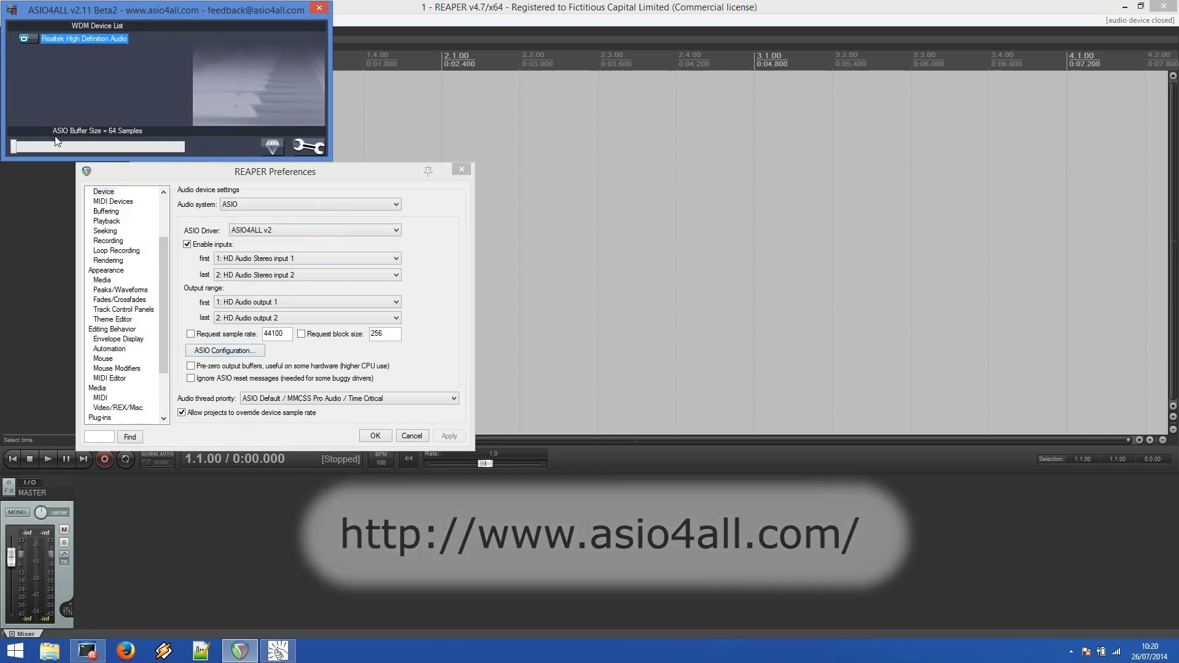
pyautogui.click(319, 8)
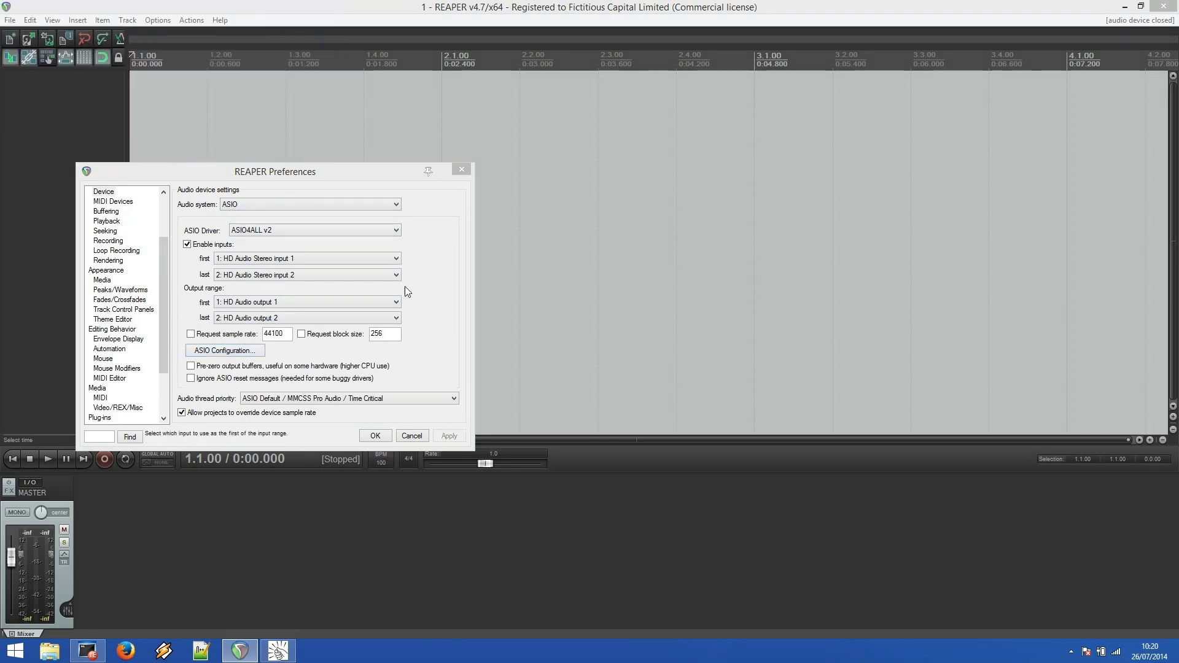
pyautogui.click(403, 437)
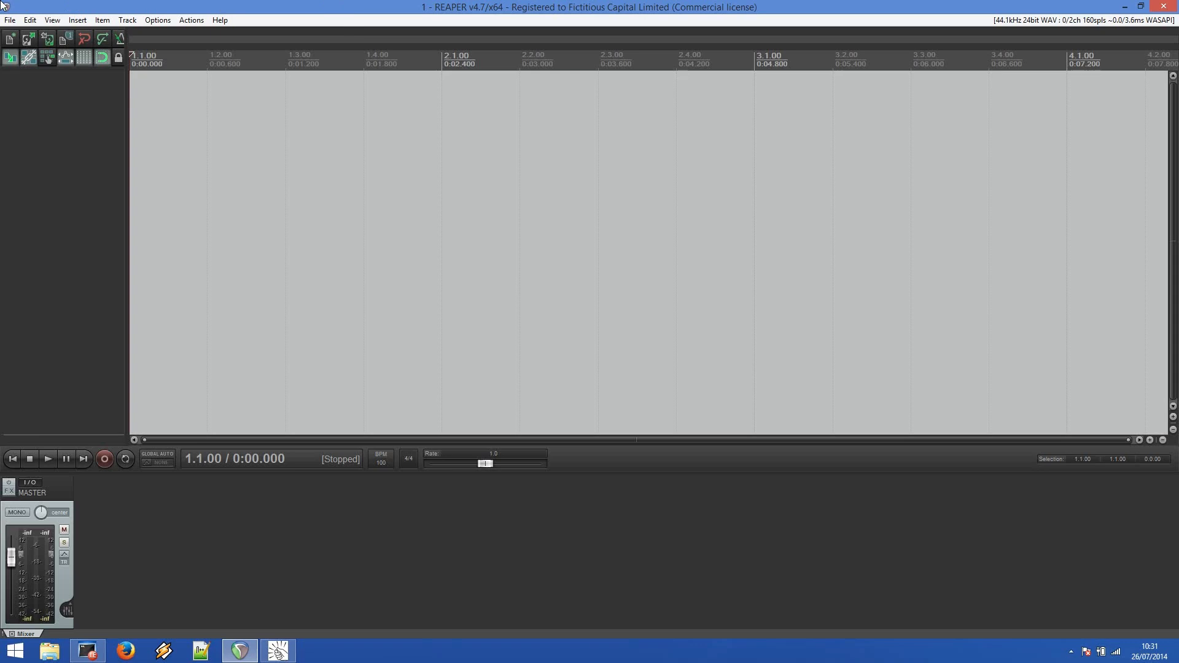
# Insert a new track holding the VSTi Kontakt 5 (8 out) virtual instrument.
pyautogui.rightClick(47, 98)
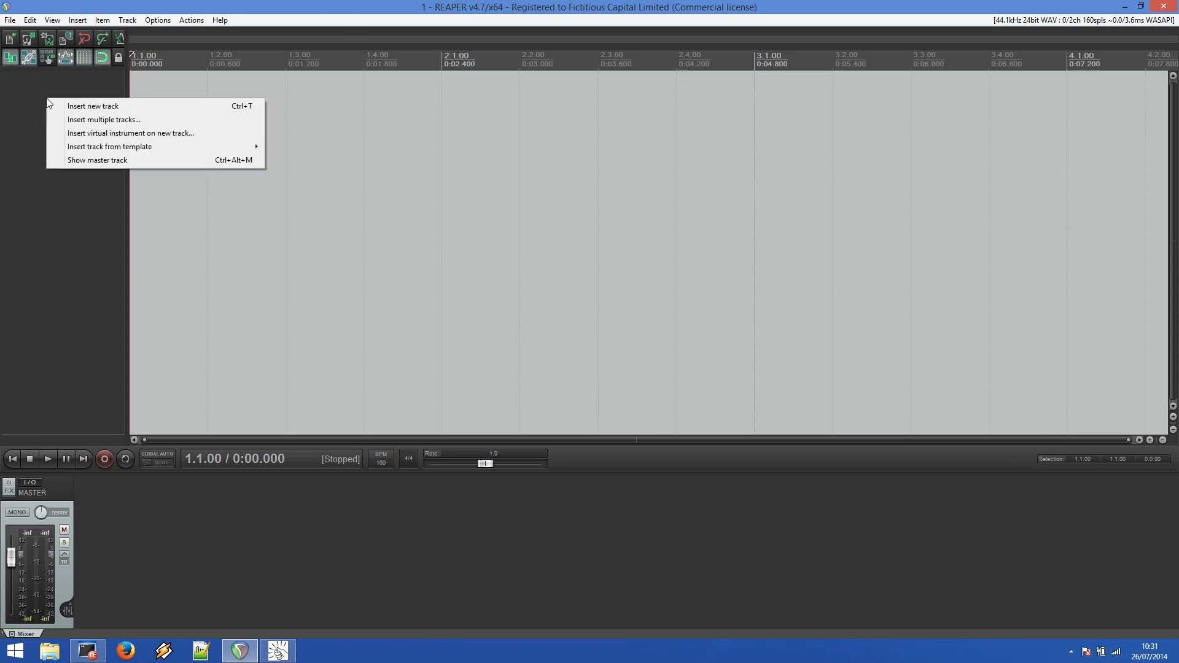
pyautogui.click(78, 134)
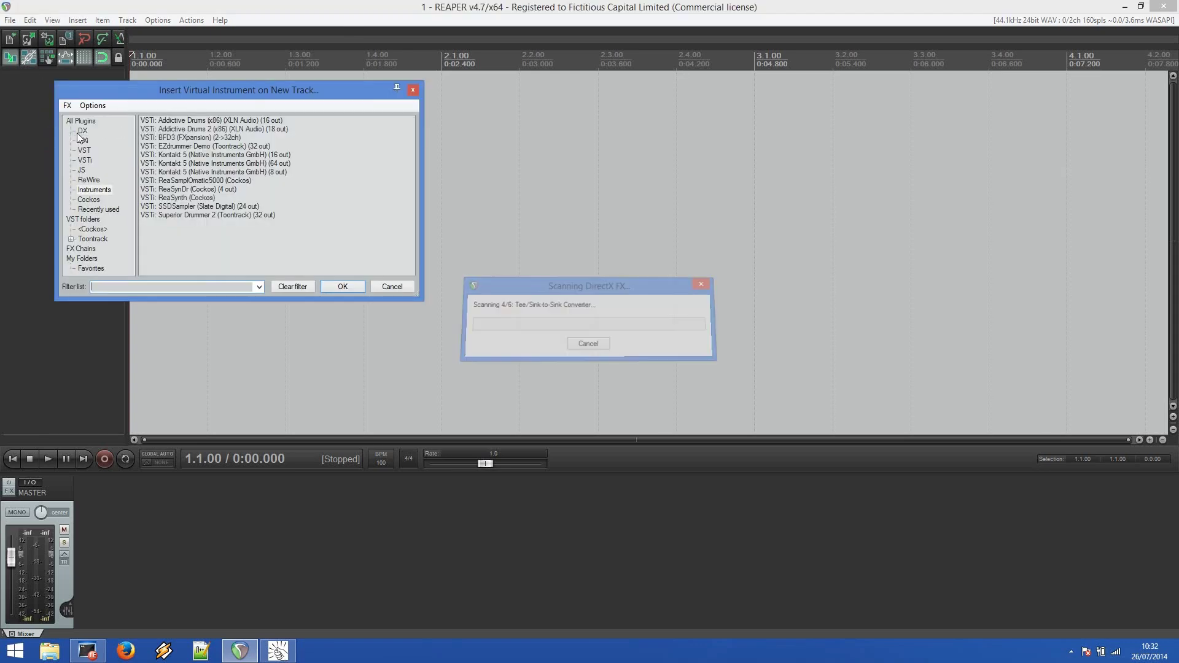
pyautogui.click(222, 172)
pyautogui.click(342, 286)
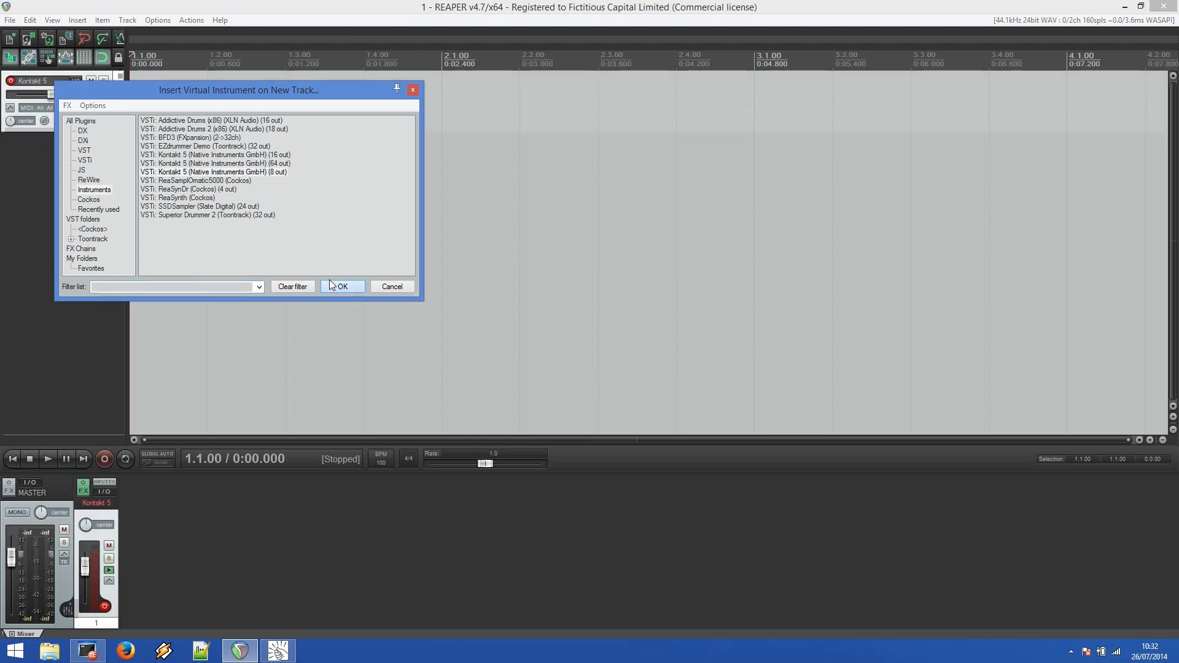
# Load Studio Drummer's Session Kit - Lite and set its MIDI channel to omni.
pyautogui.click(680, 386)
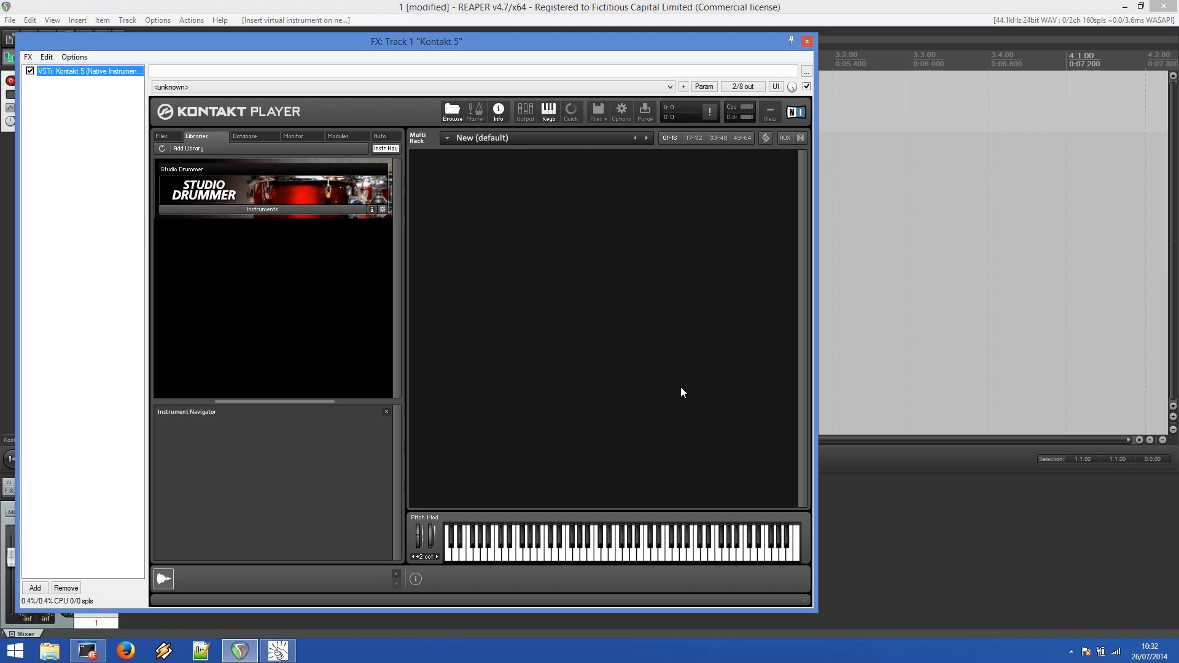
pyautogui.click(294, 208)
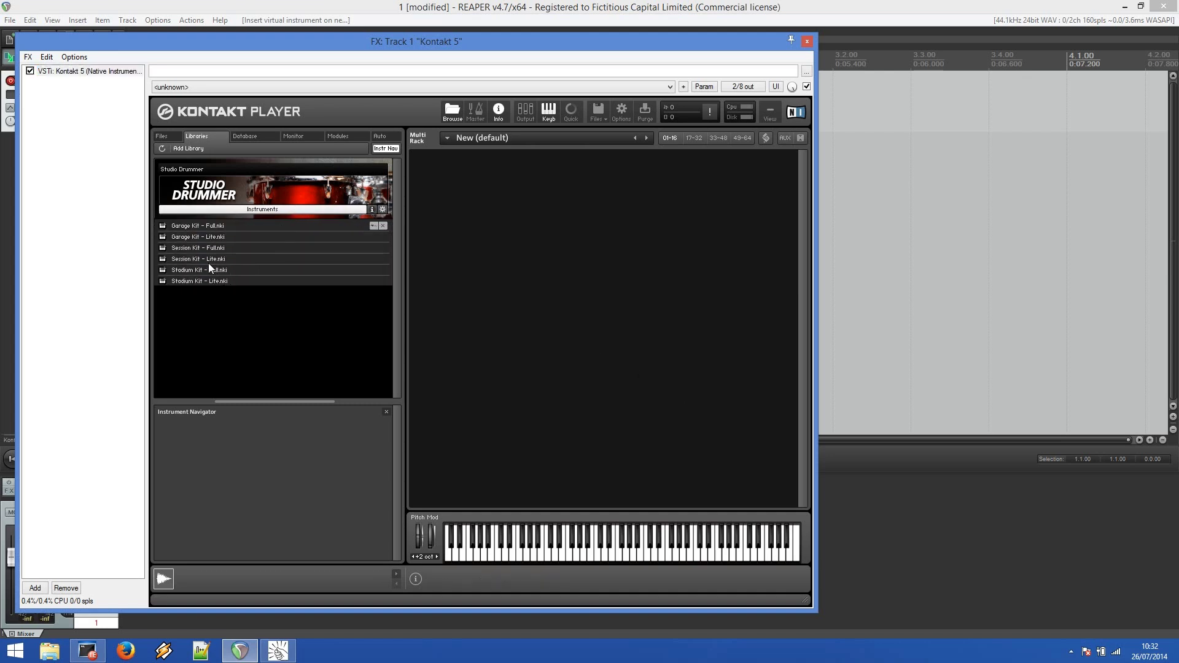
pyautogui.doubleClick(208, 260)
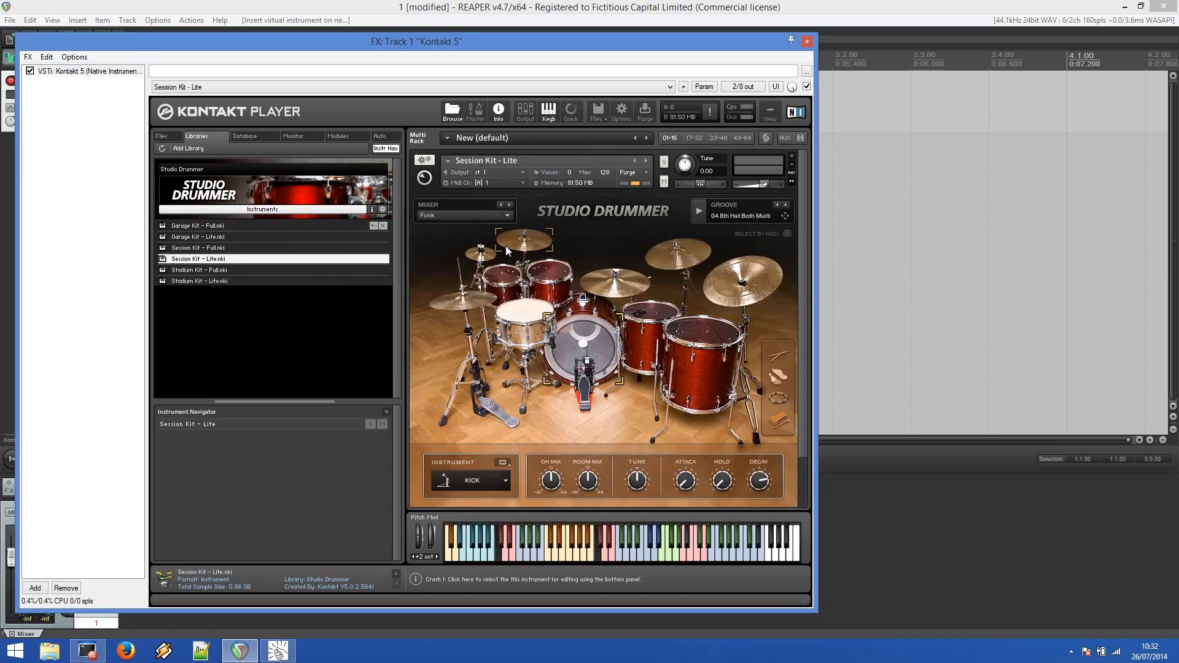
pyautogui.click(522, 183)
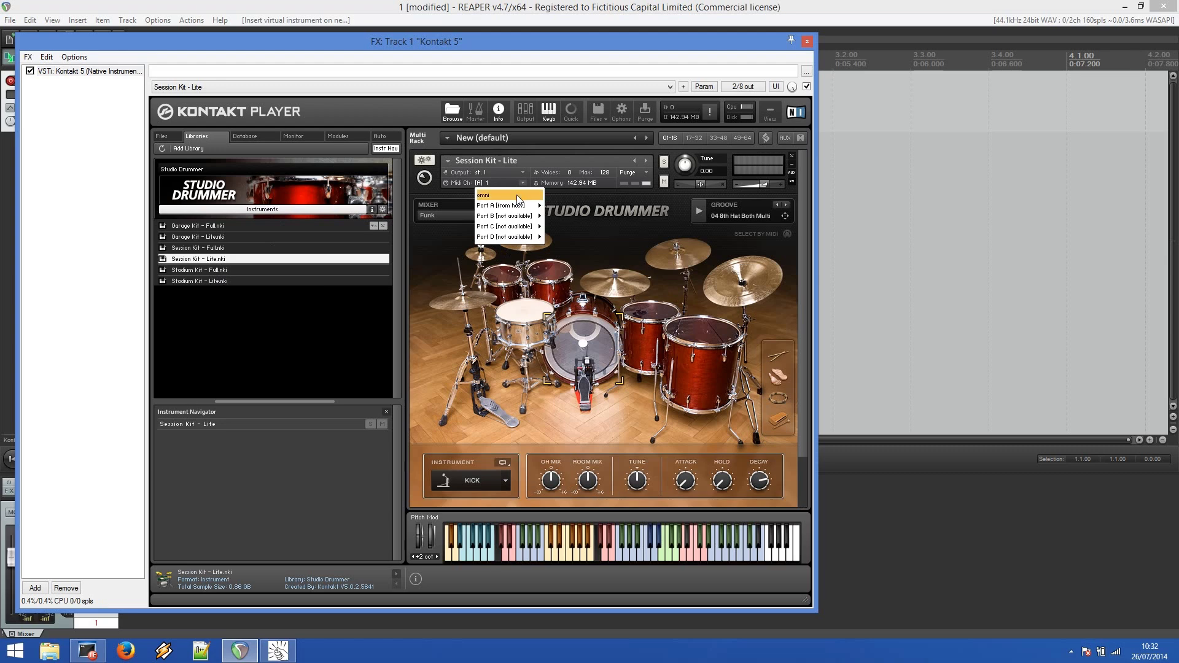
pyautogui.click(519, 195)
# Apply the Aerodrums MIDI mapping preset in the kit options and close the Kontakt window.
pyautogui.scroll(-2, 800, 494)
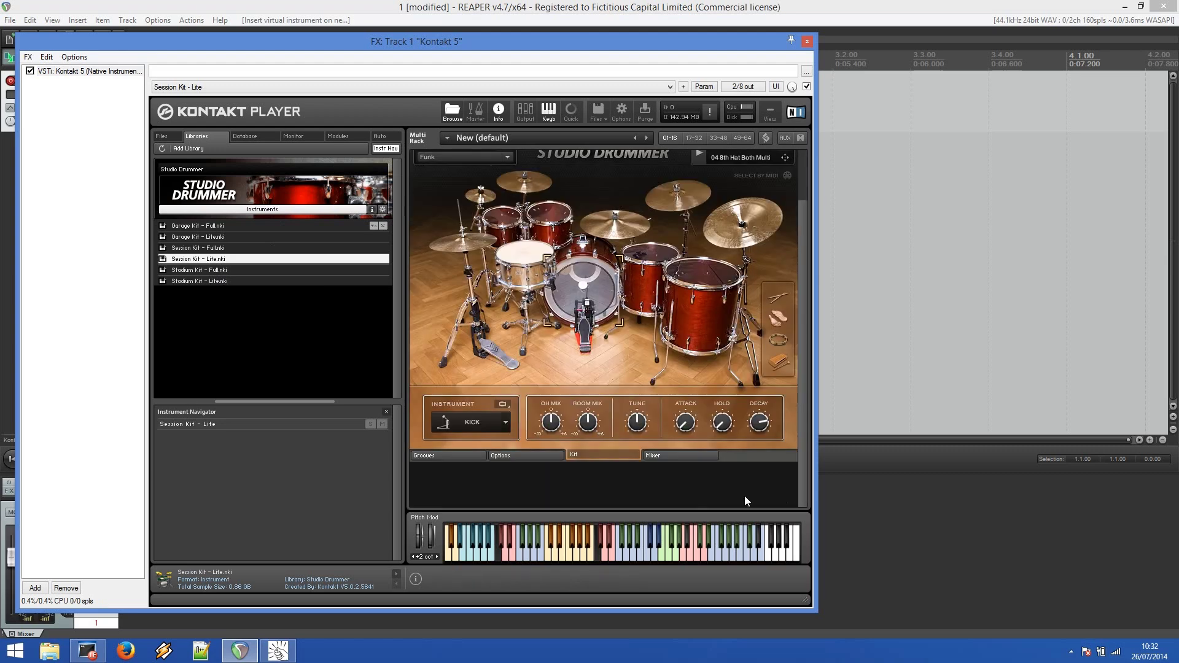
pyautogui.click(549, 455)
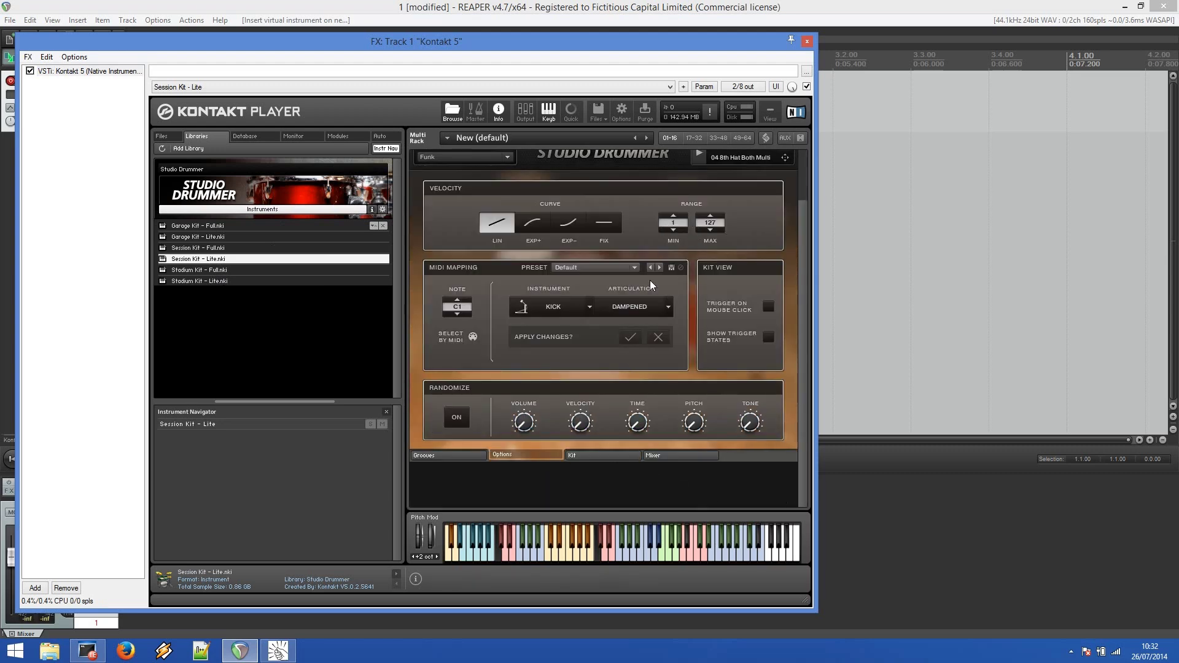
pyautogui.click(634, 268)
pyautogui.click(573, 407)
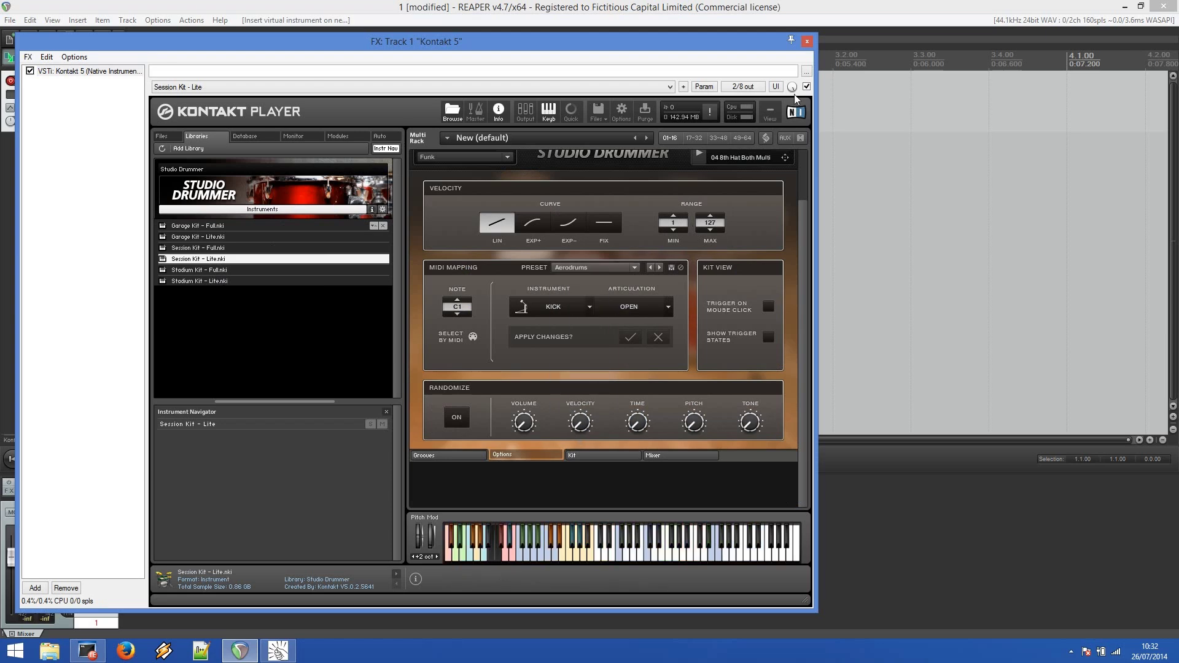
pyautogui.click(805, 41)
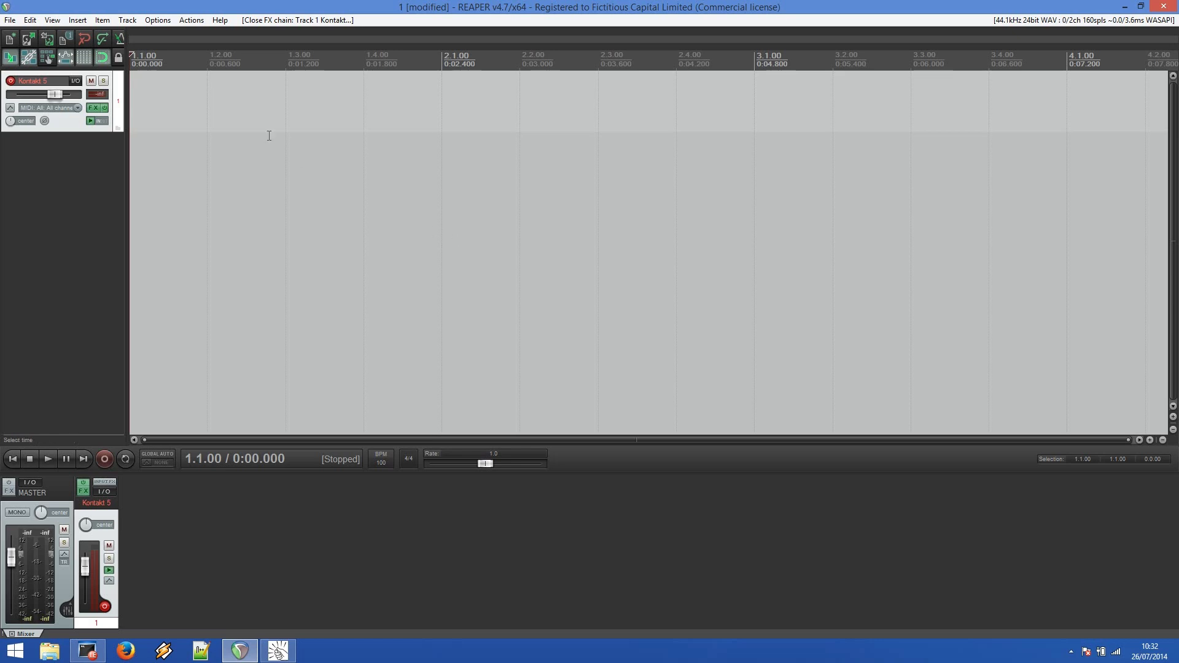
# Turn on the metronome and set the project tempo to 118 BPM.
pyautogui.click(121, 39)
pyautogui.doubleClick(390, 462)
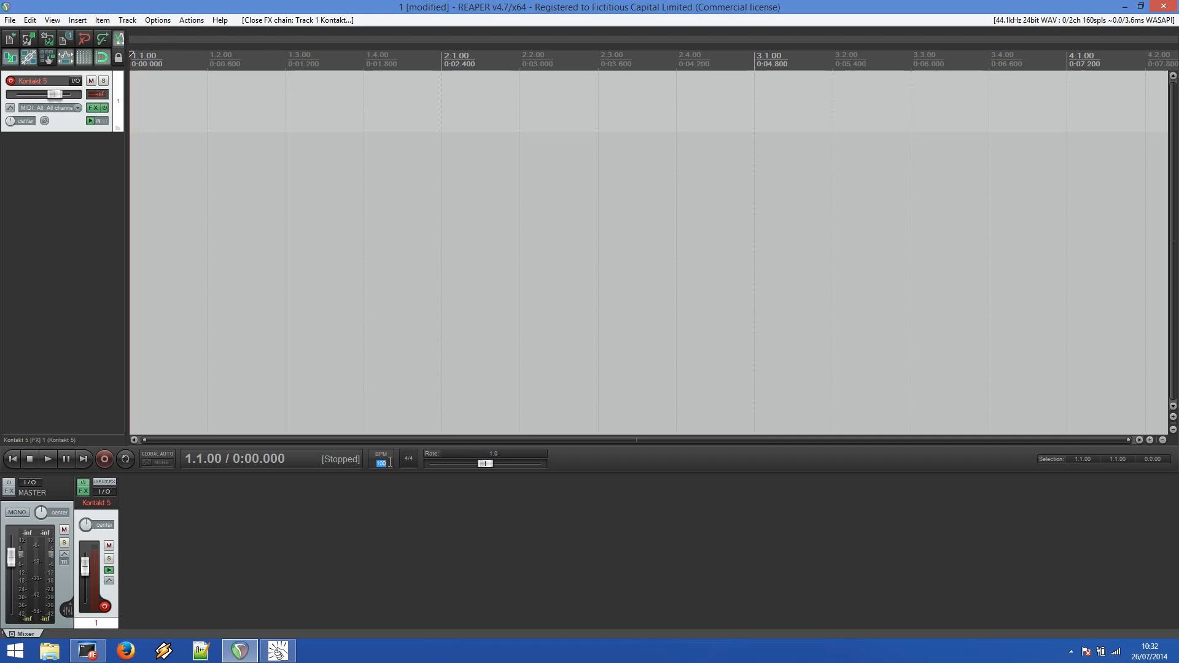
pyautogui.write('118')
pyautogui.press('Return')
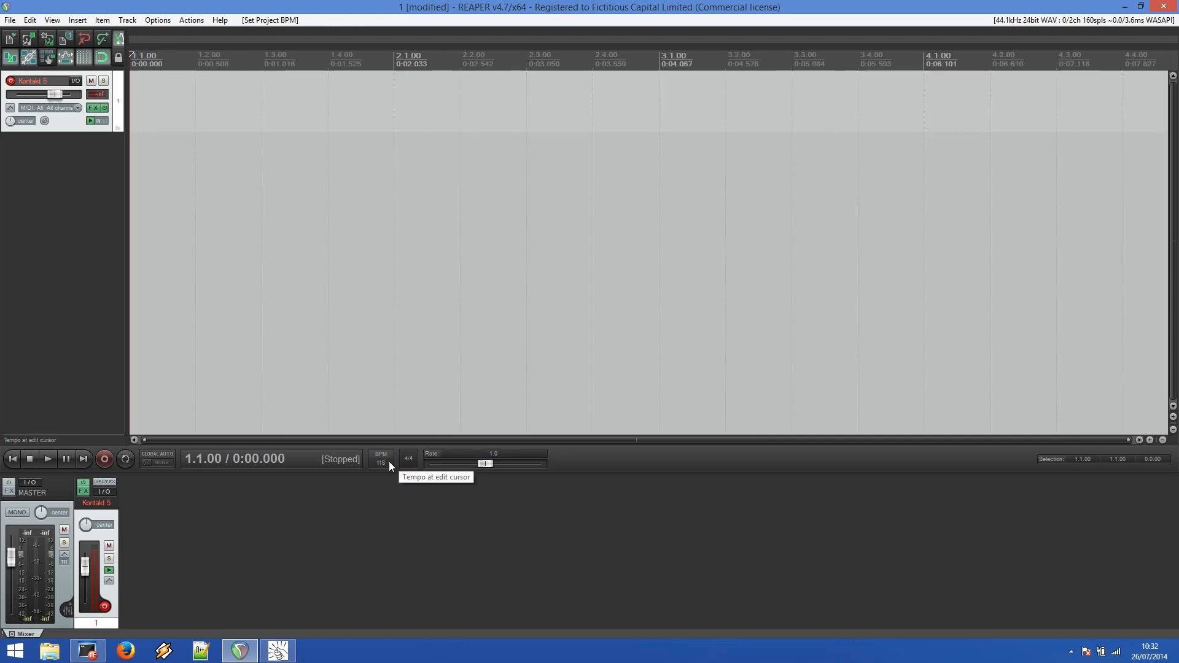
# Record a drum take onto the Kontakt 5 track and open it in the MIDI editor.
pyautogui.click(106, 459)
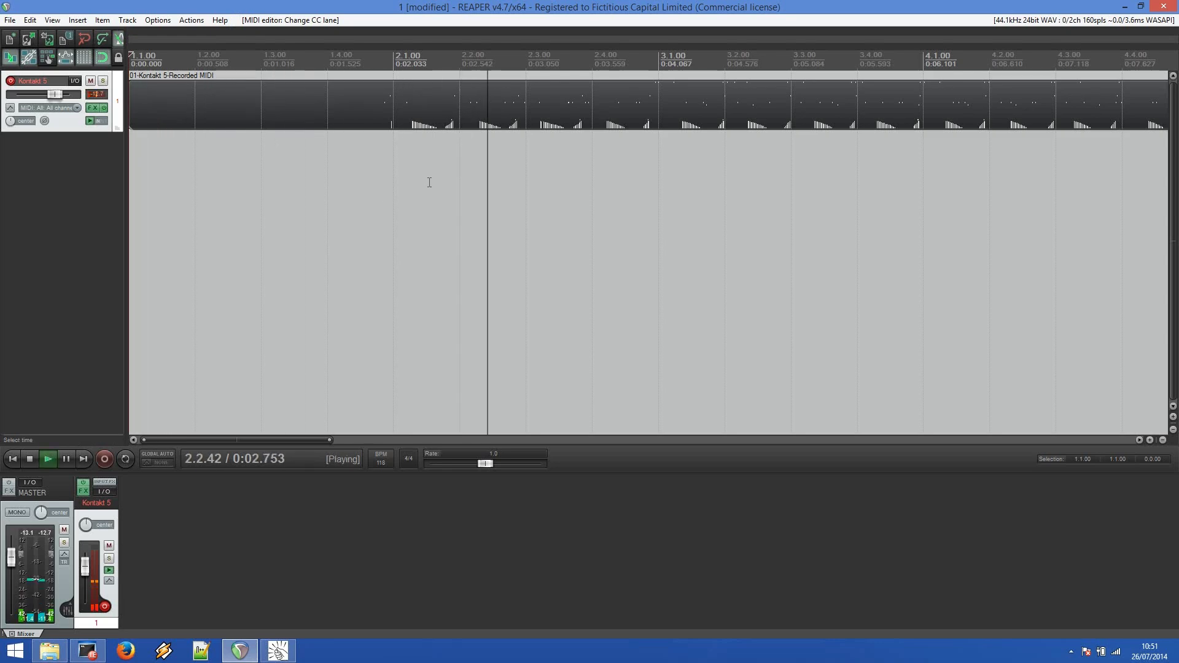
pyautogui.doubleClick(436, 115)
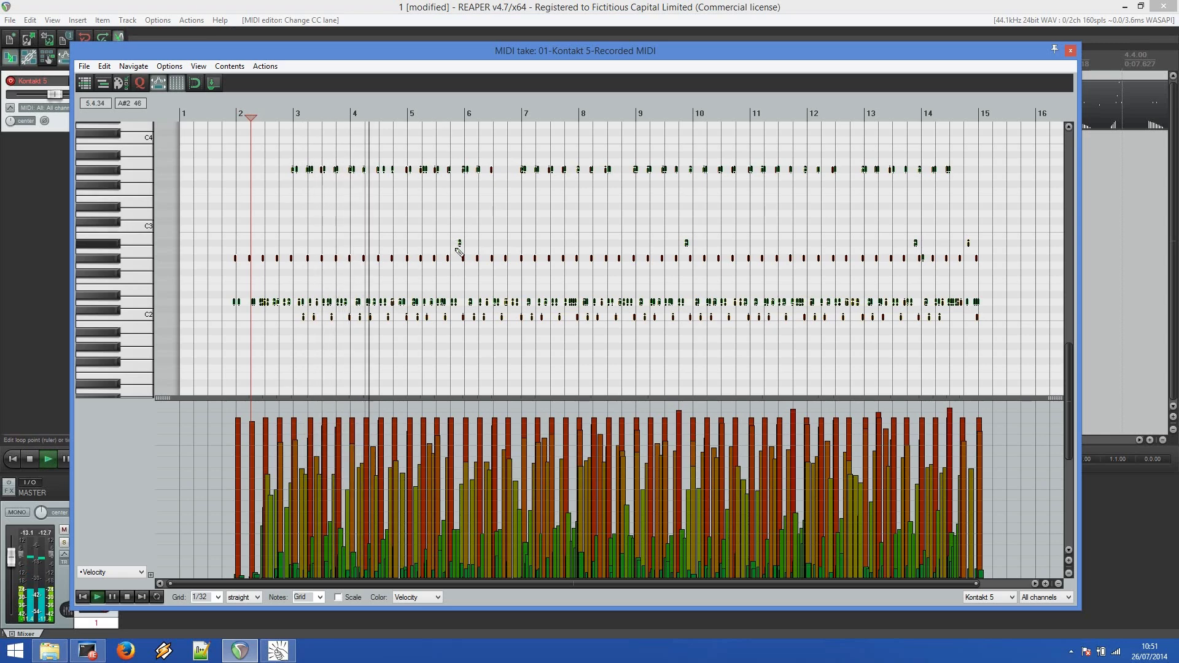
# Zoom into the drum notes and switch the controller lane from velocity to 04 Foot Pedal MSB.
pyautogui.scroll(8, 453, 263)
pyautogui.scroll(4, 458, 272)
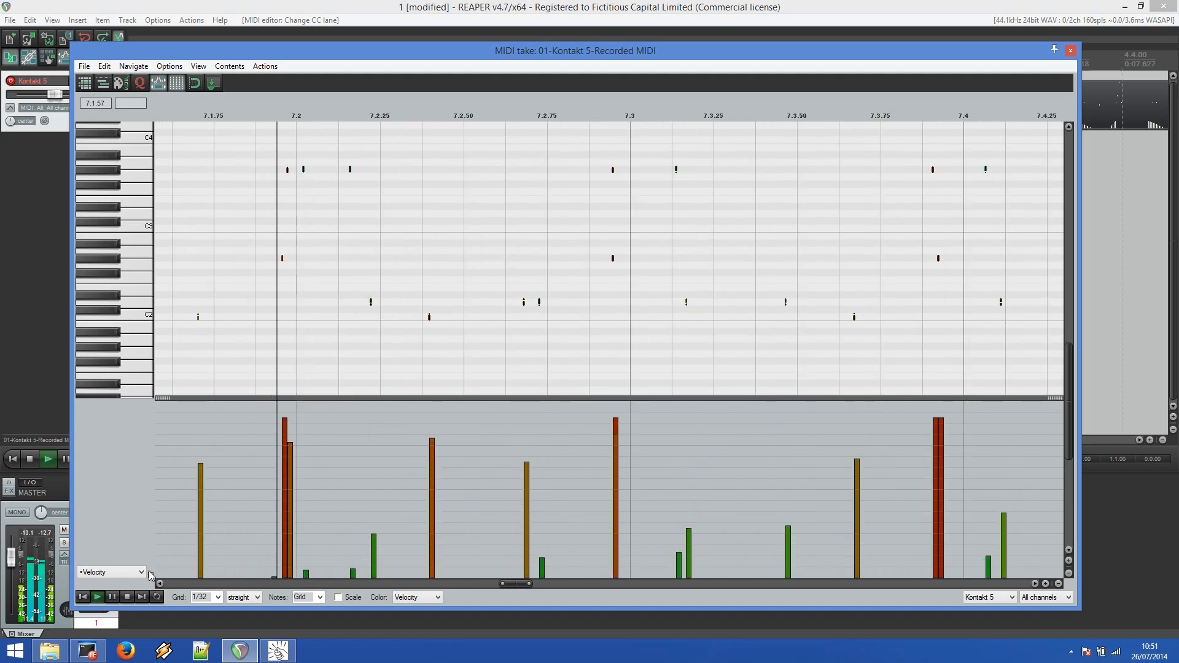
pyautogui.click(113, 572)
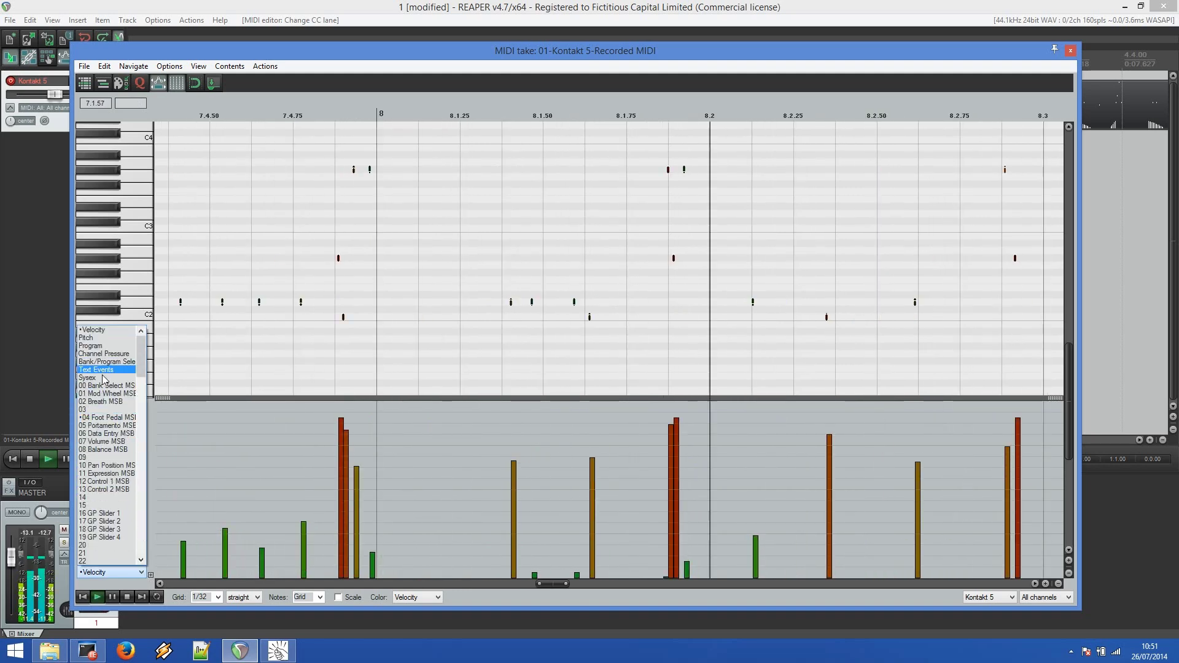
pyautogui.click(106, 417)
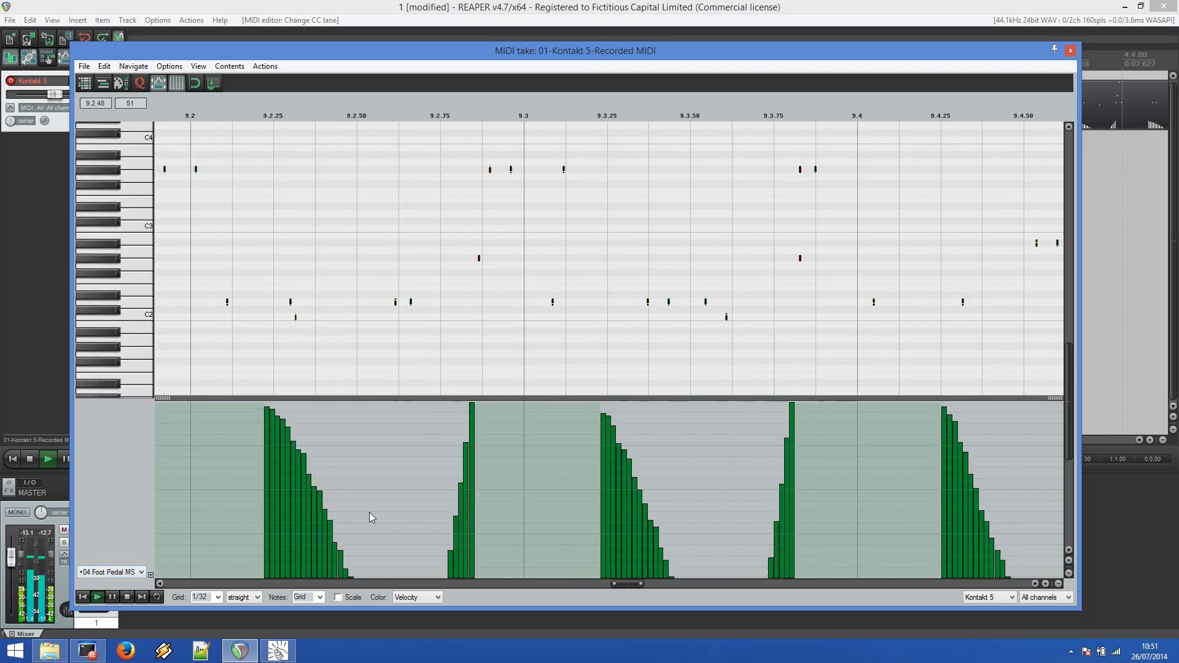